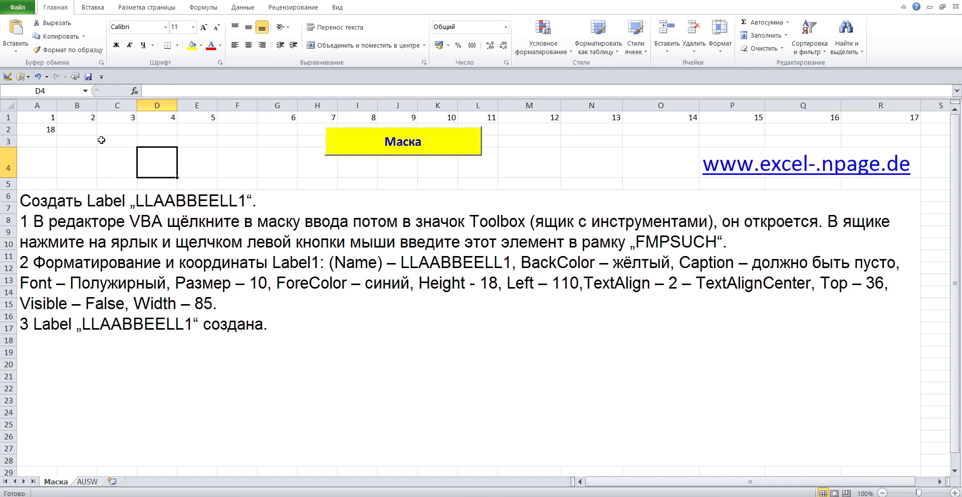
Enter 19 in cell B2 next to the 18
click(86, 130)
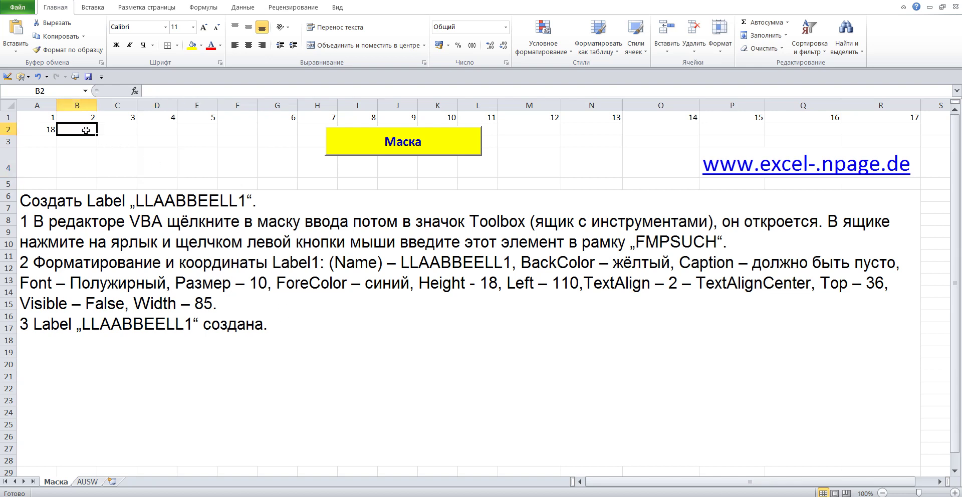
text(19)
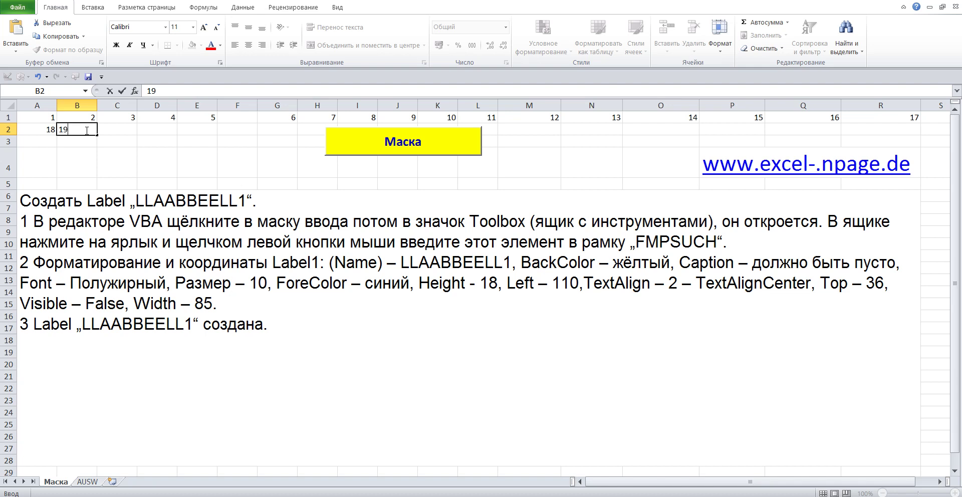
click(84, 141)
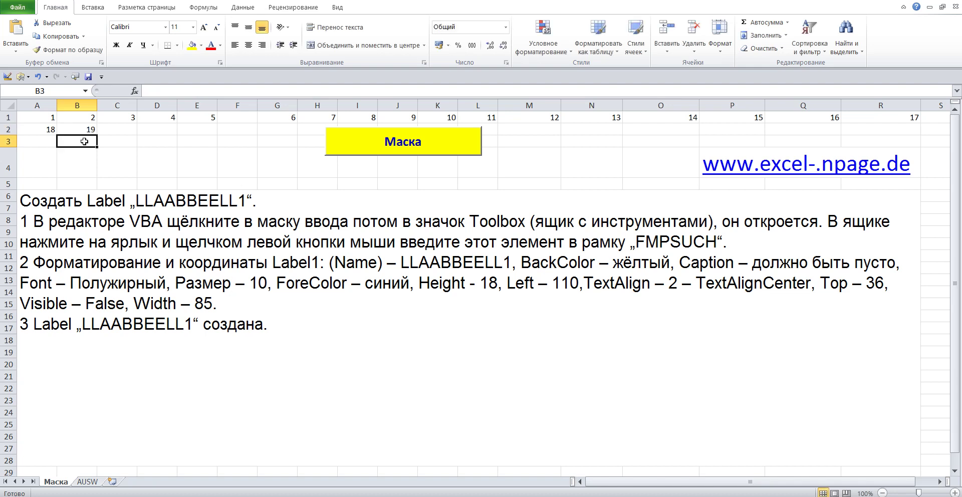
Highlight the A6 instruction lines about adding the label to FMPSUCH, then open the Маска sheet tab menu
double_click(249, 199)
drag(255, 200, 20, 201)
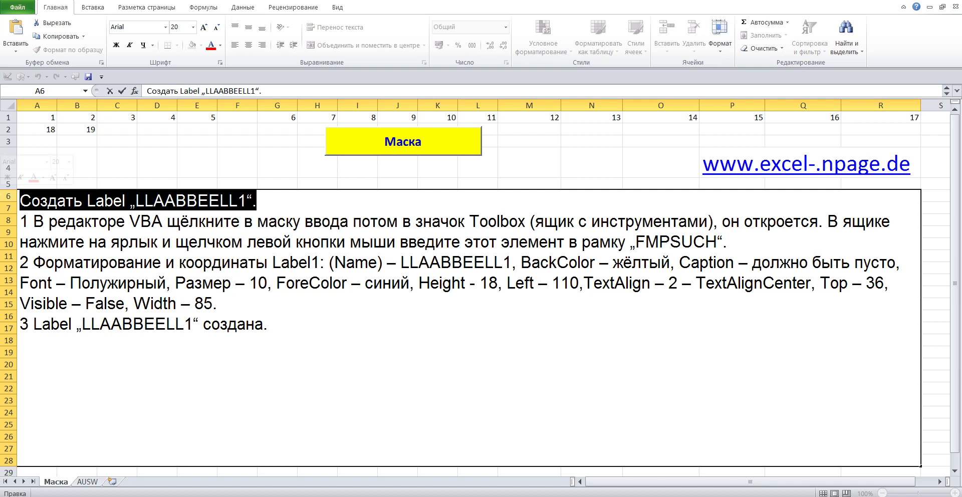
click(67, 221)
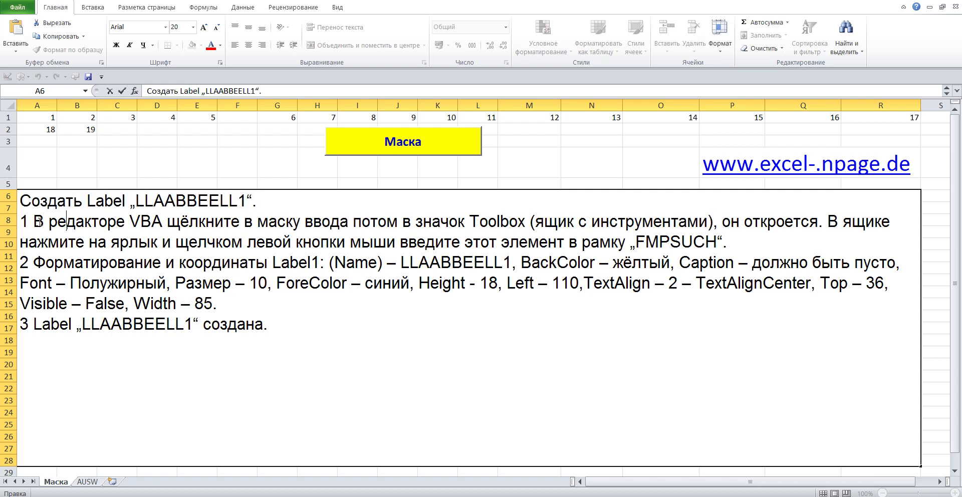
drag(24, 221, 742, 250)
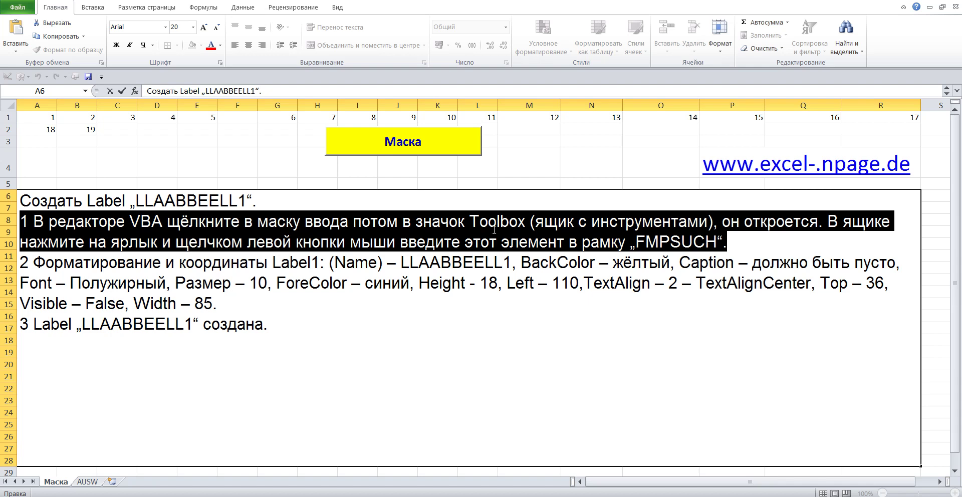
click(241, 161)
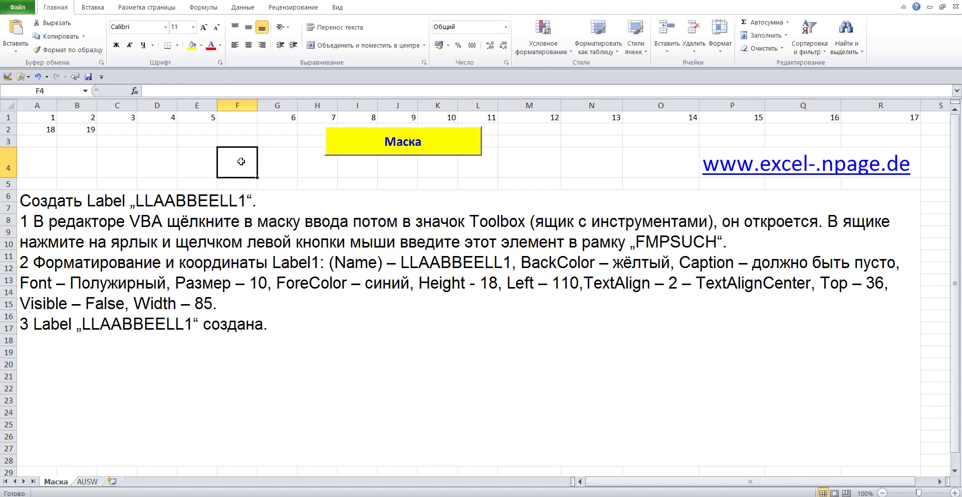
right_click(61, 482)
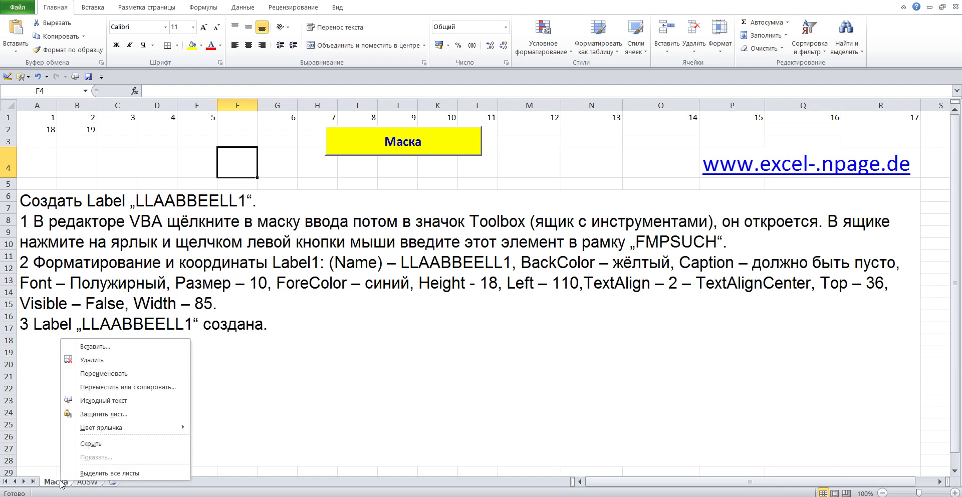
Open UserForm11 in the VBA designer and select its FMPSUCH Поиск frame
click(131, 404)
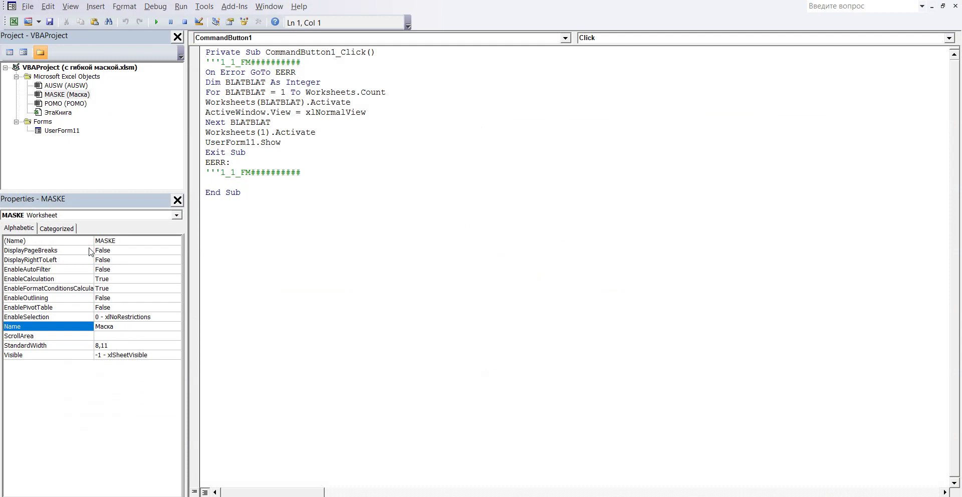
click(37, 131)
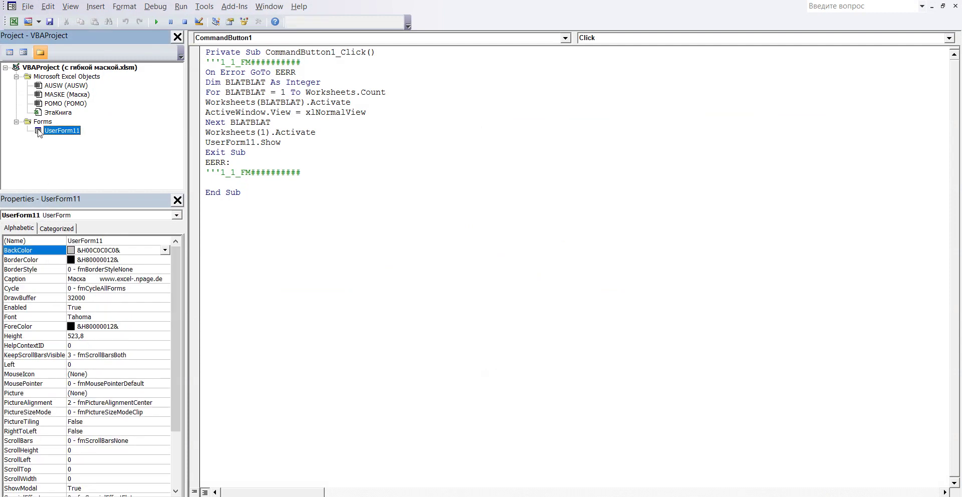
double_click(39, 132)
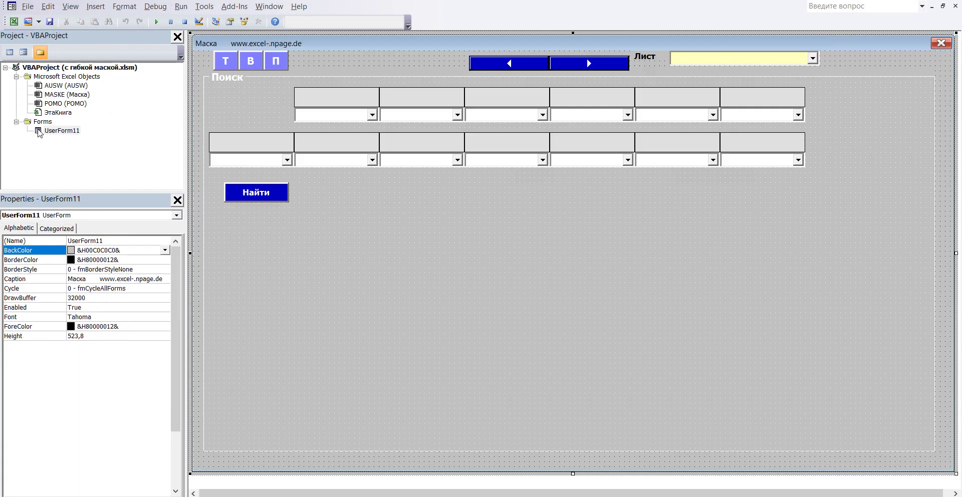
click(374, 225)
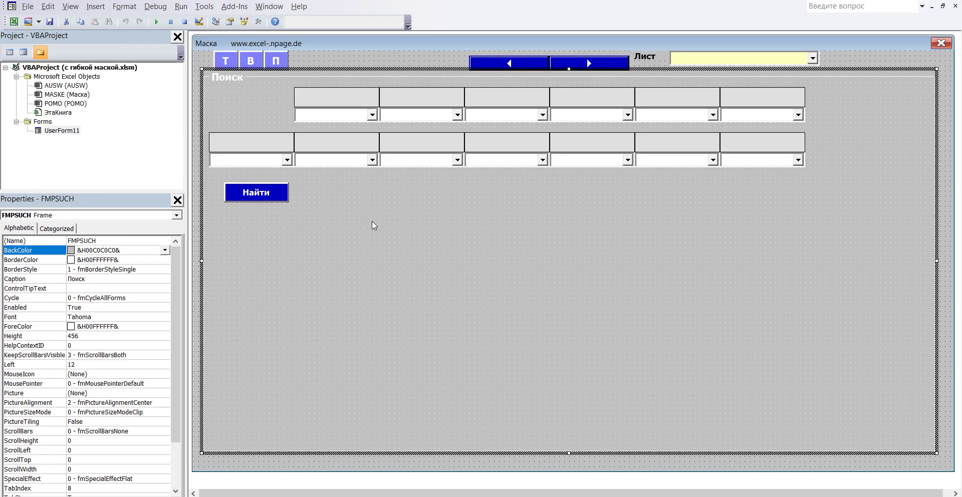
Place a new Label control inside the Поиск frame from the Toolbox, then return to Excel
click(259, 22)
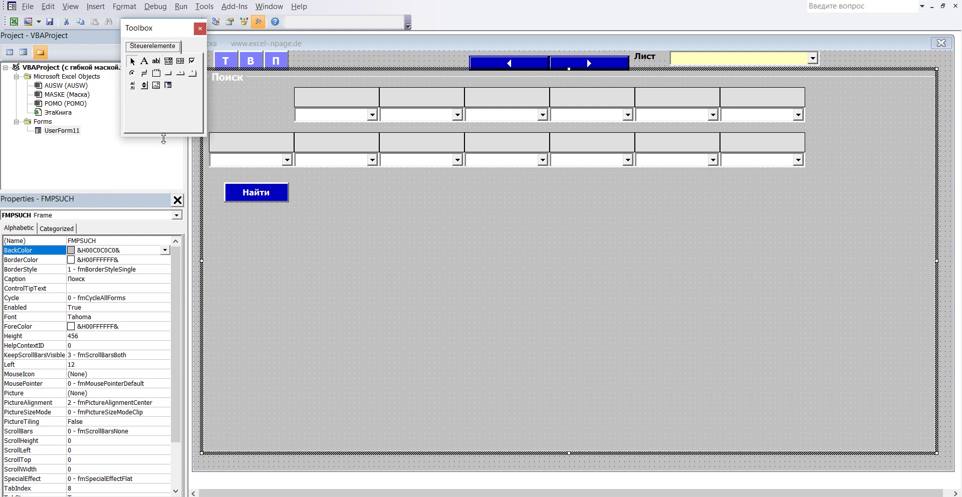
drag(163, 135, 161, 116)
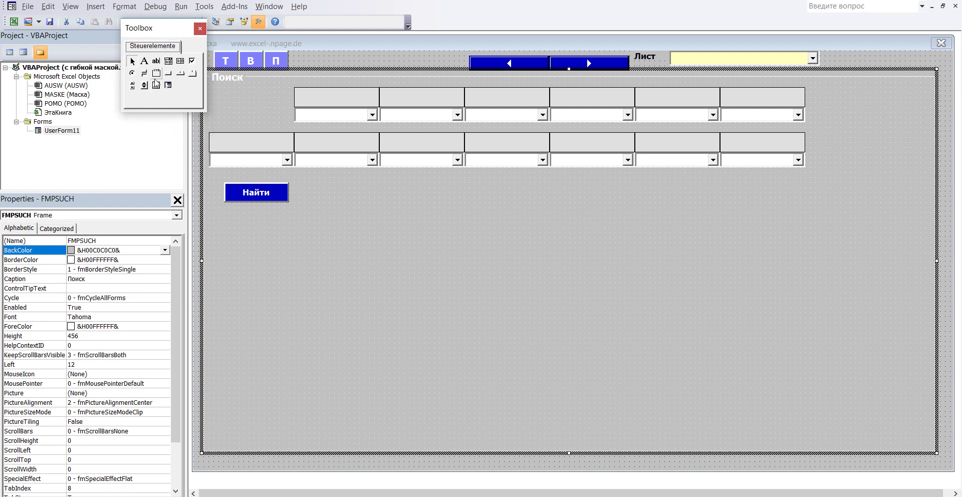
click(145, 61)
click(351, 230)
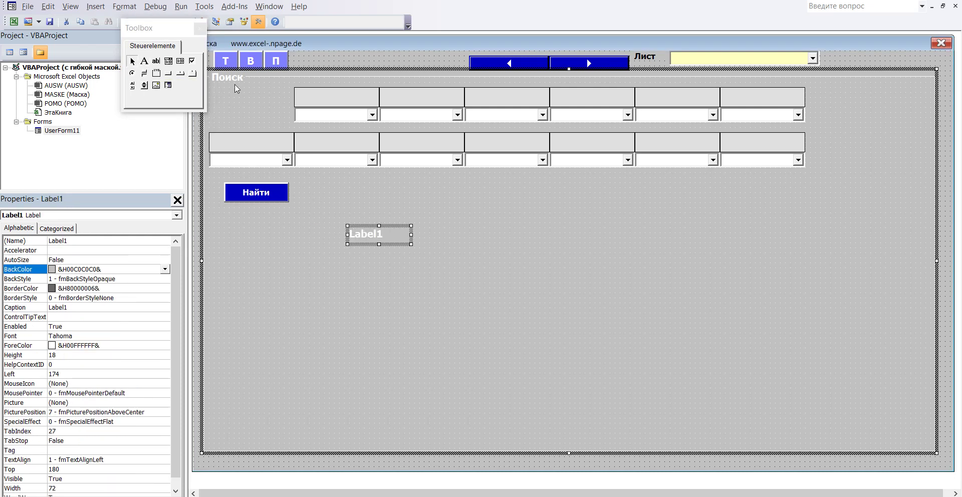
click(200, 28)
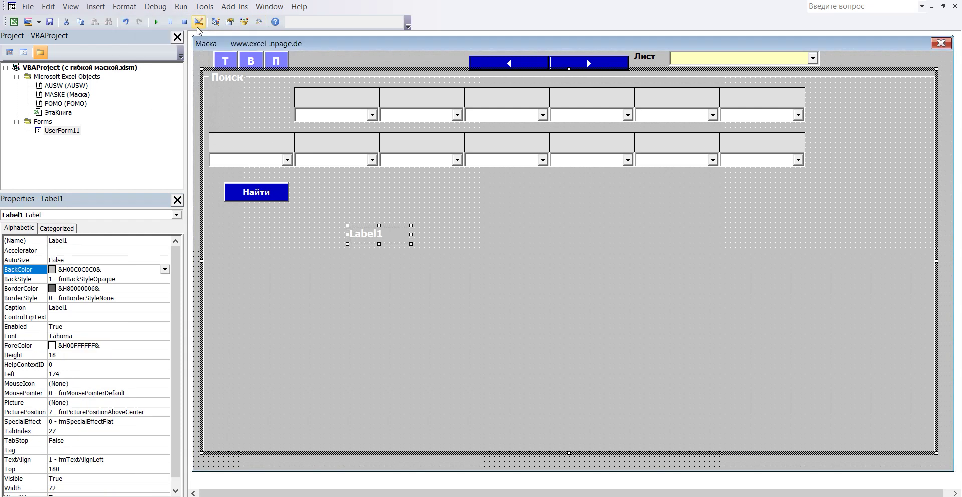
double_click(80, 242)
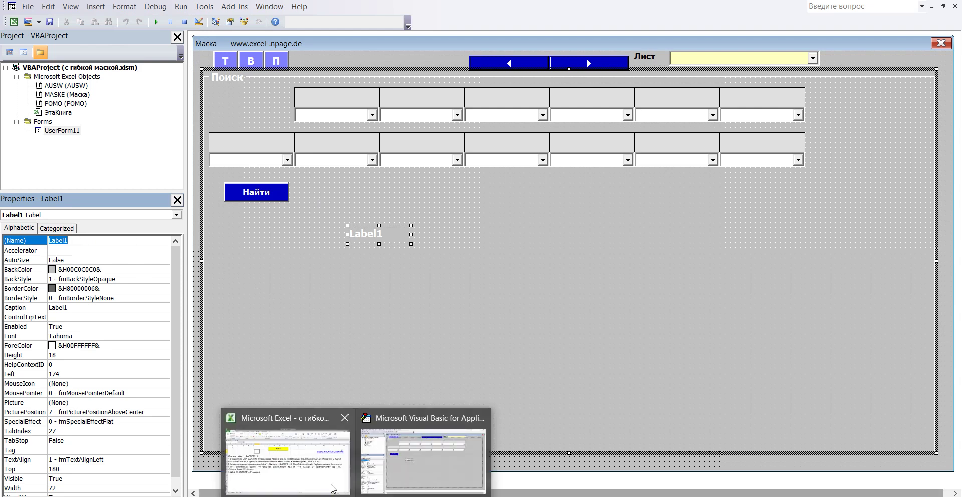
click(303, 453)
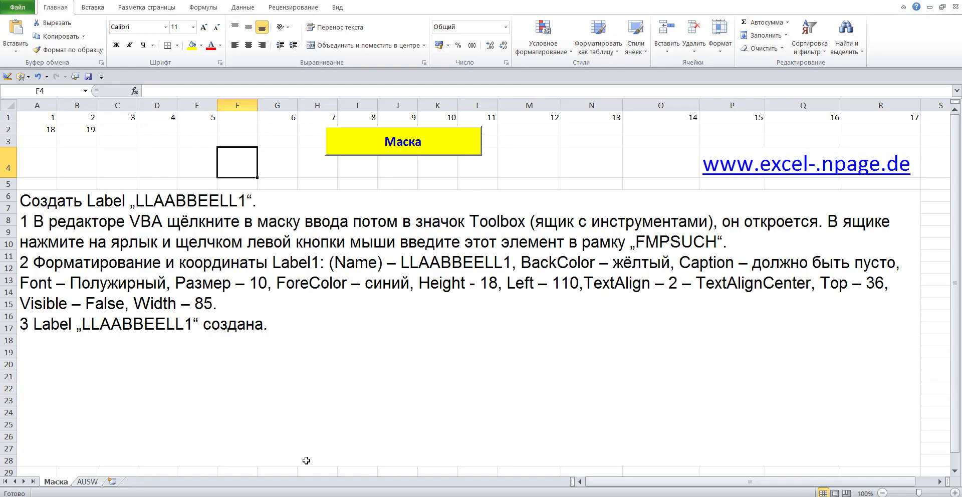
Highlight step 2 in A6 listing Label1's targets: LLAABBEELL1, yellow background, bold size 10, Width 85
double_click(240, 221)
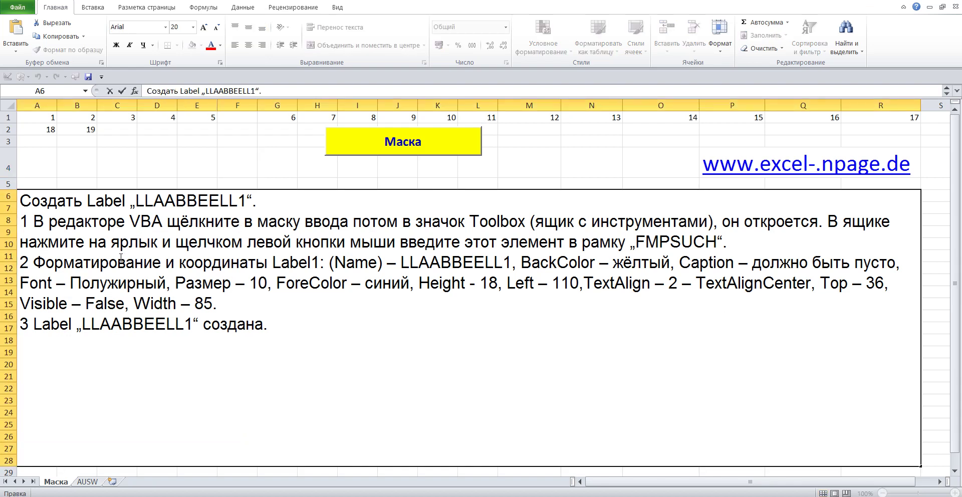
mouse_move(23, 263)
mouse_down()
mouse_move(881, 293)
mouse_move(883, 301)
mouse_up()
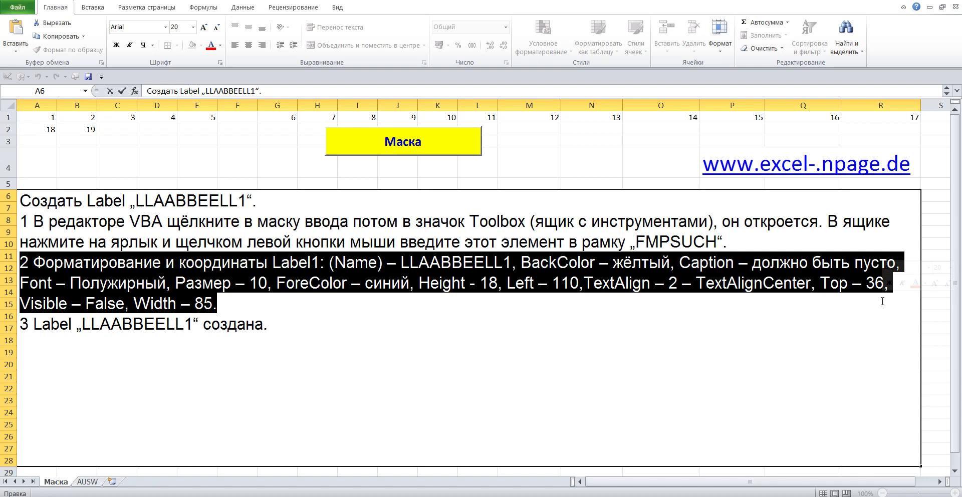
click(249, 157)
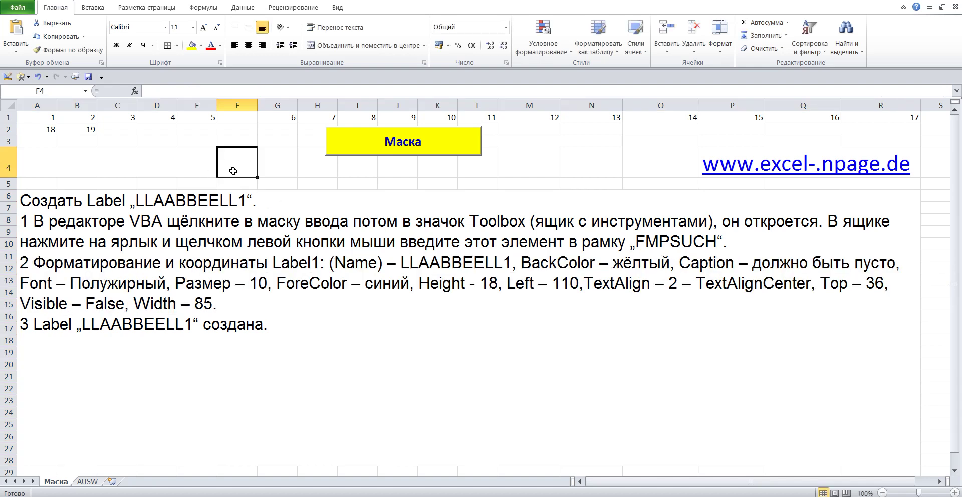
Replace Label1's (Name) property with LLAABBEELL1 in the Properties window
mouse_move(357, 492)
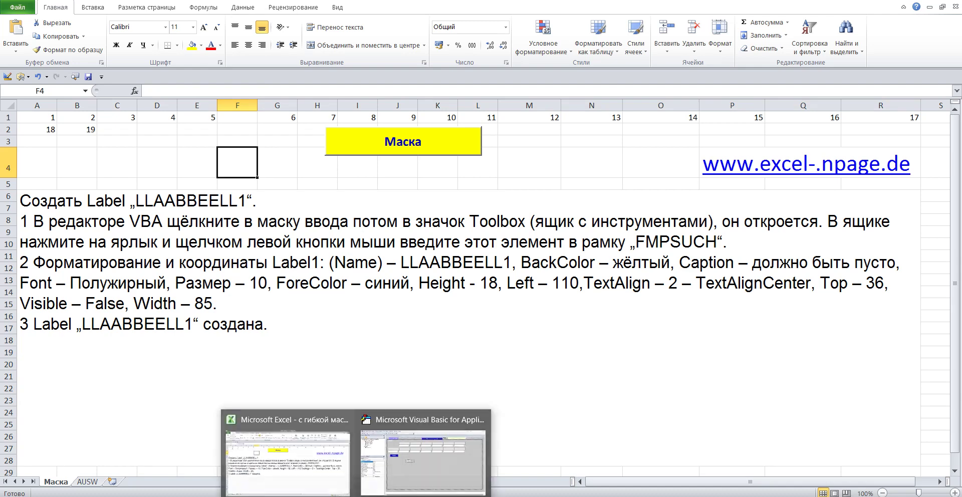
click(364, 463)
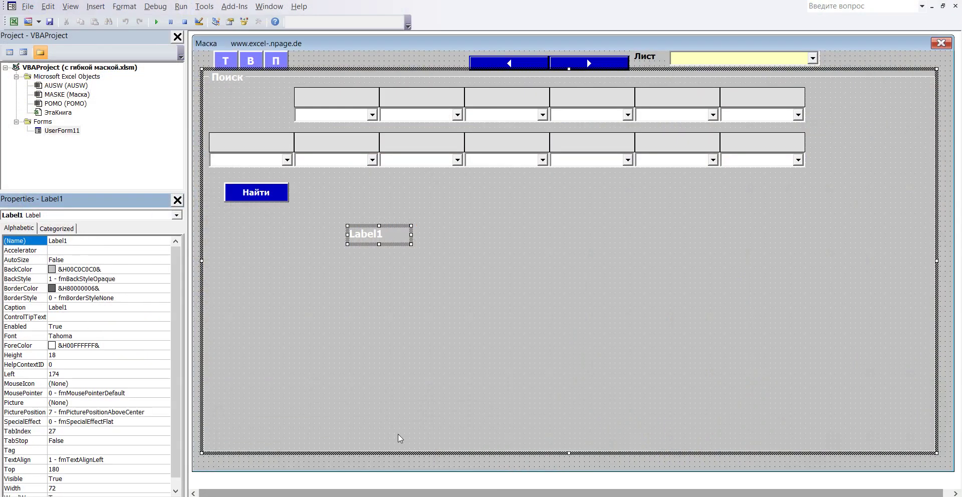
double_click(72, 241)
text(LLAABBEELL1)
mouse_move(289, 472)
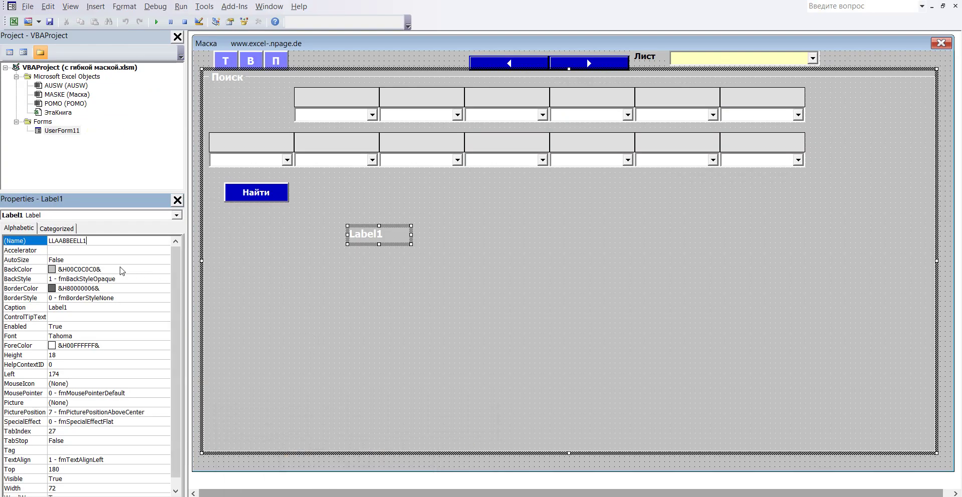
Apply the new name and set the label's BackColor to yellow from the palette
click(121, 270)
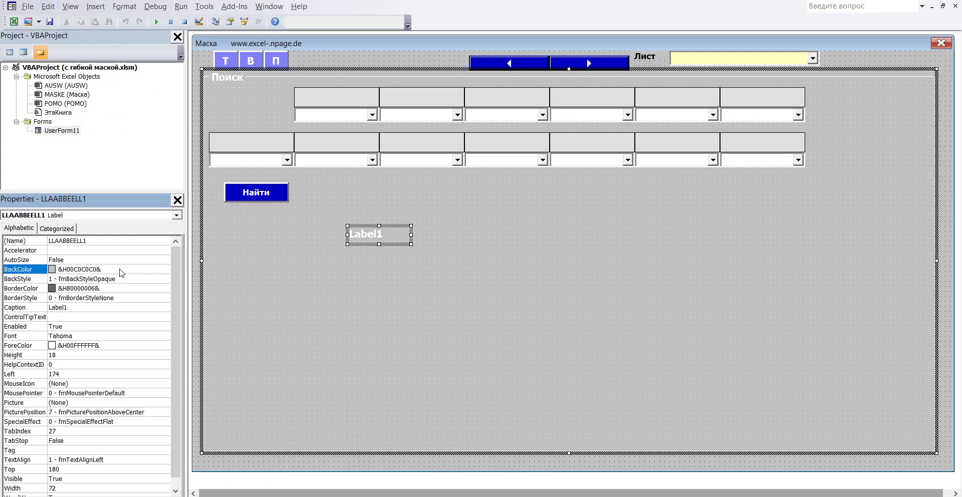
click(165, 270)
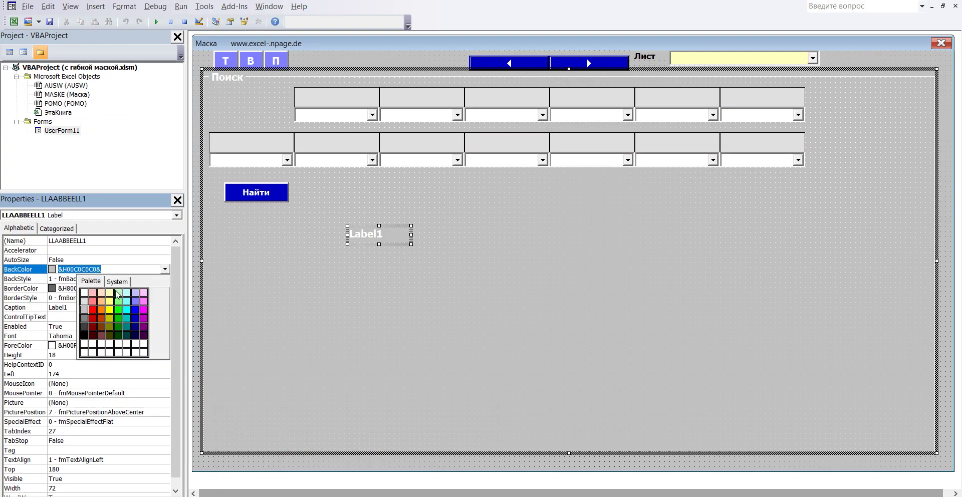
click(110, 311)
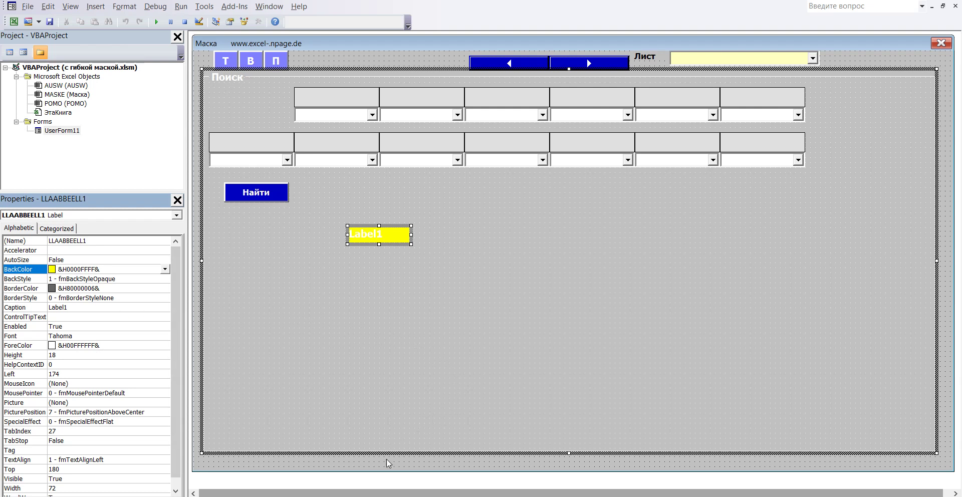
mouse_move(316, 462)
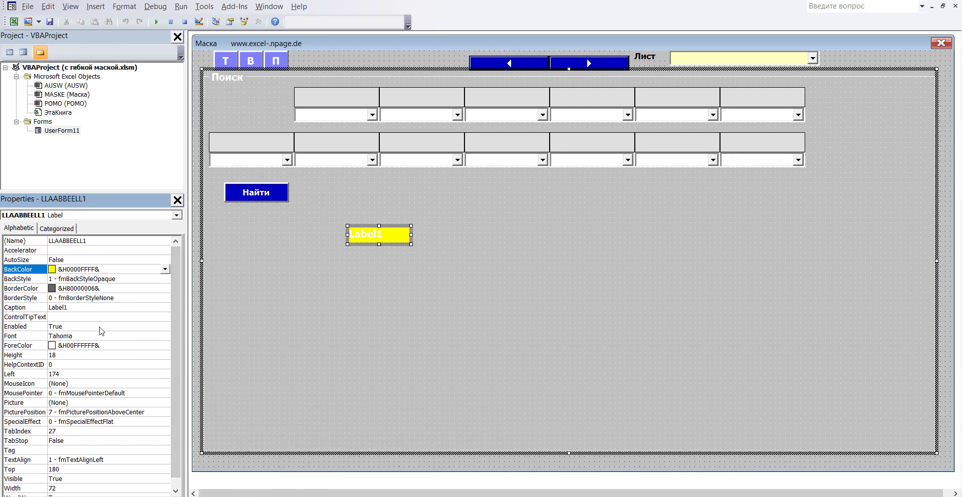
Delete the label's Caption text so it shows nothing
click(76, 308)
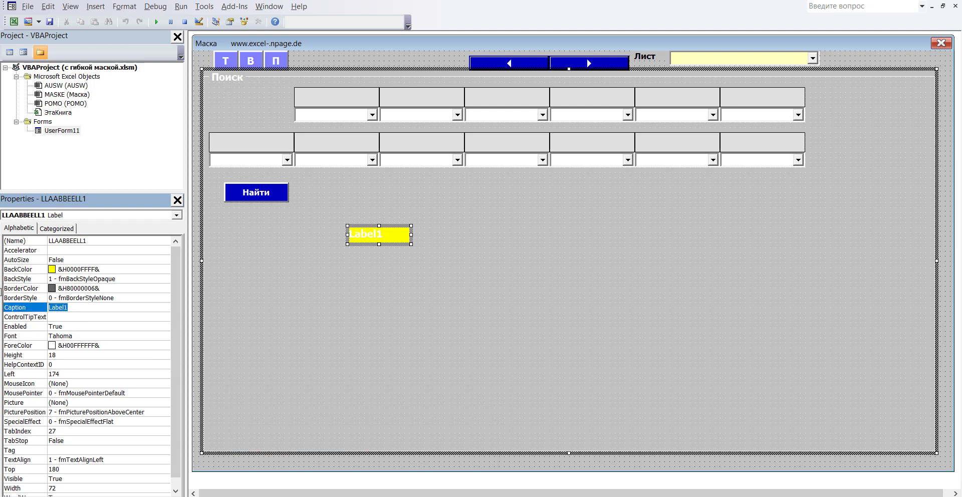
key(Delete)
mouse_move(357, 496)
Set LLAABBEELL1's Tahoma font to Bold, size 10, in the Font dialog
click(114, 337)
click(166, 337)
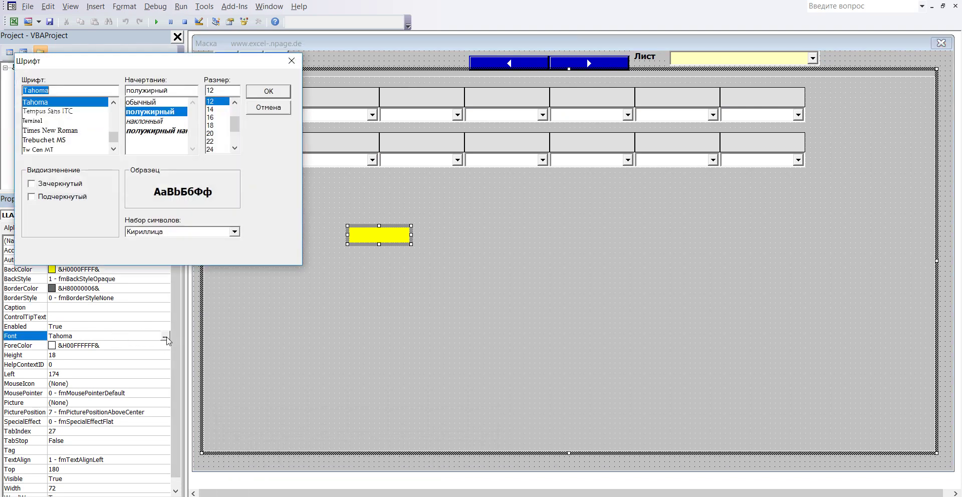
click(235, 103)
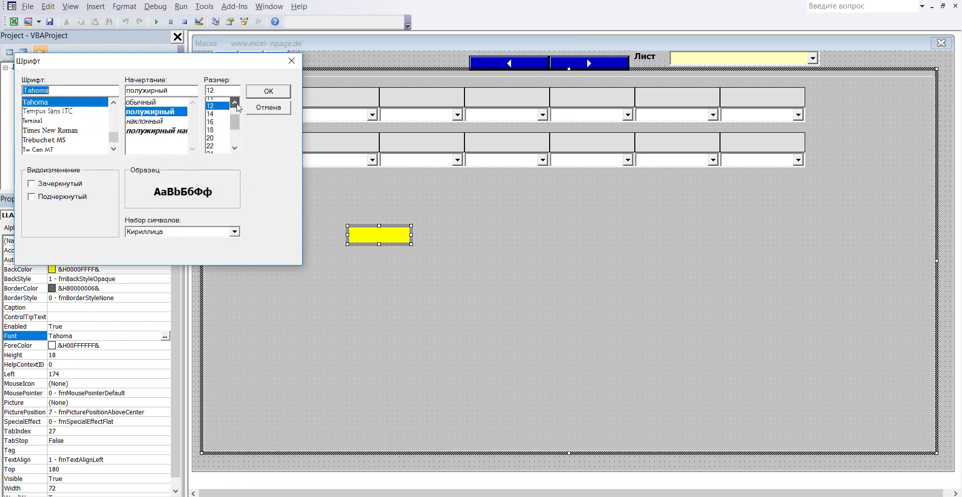
click(236, 103)
click(213, 101)
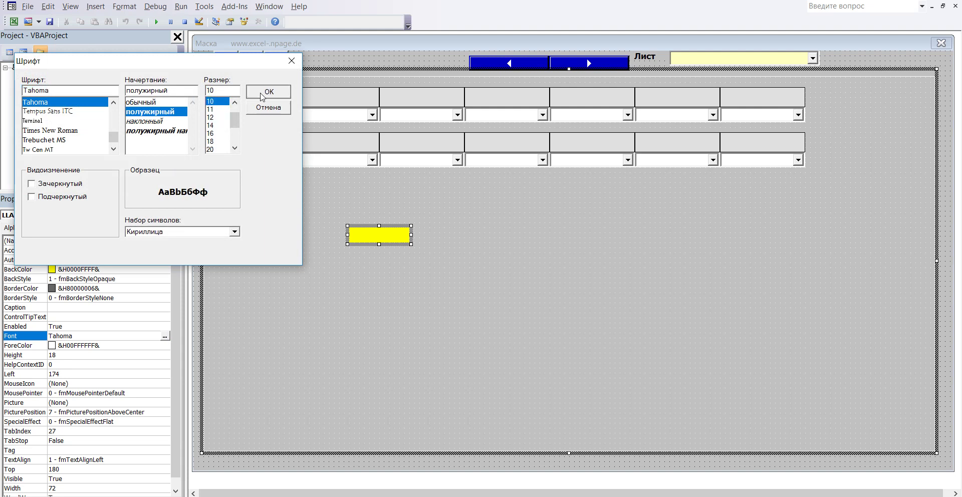
click(261, 93)
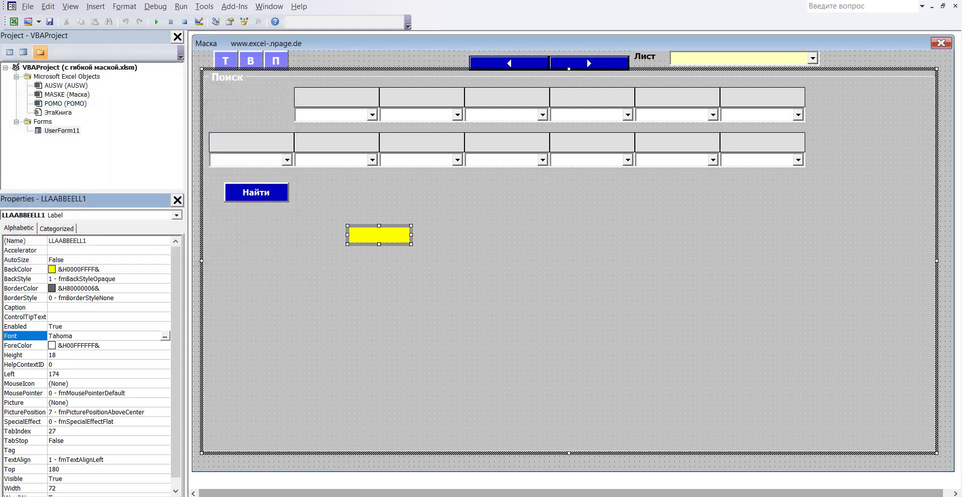
mouse_move(304, 471)
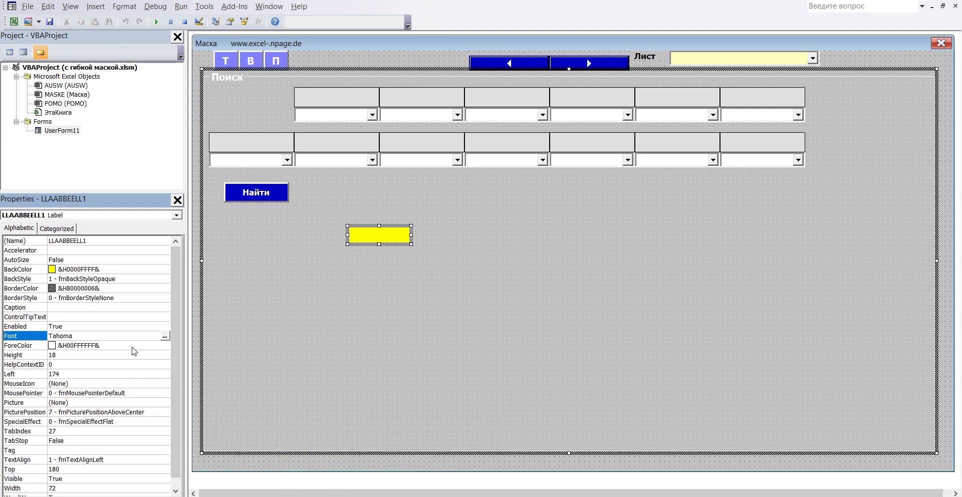
Set the label's ForeColor to dark blue from the palette
click(132, 344)
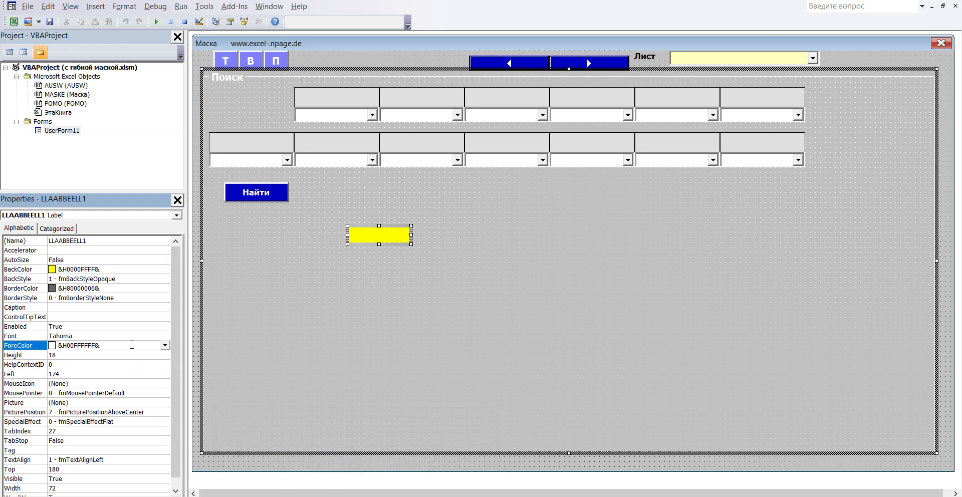
click(164, 345)
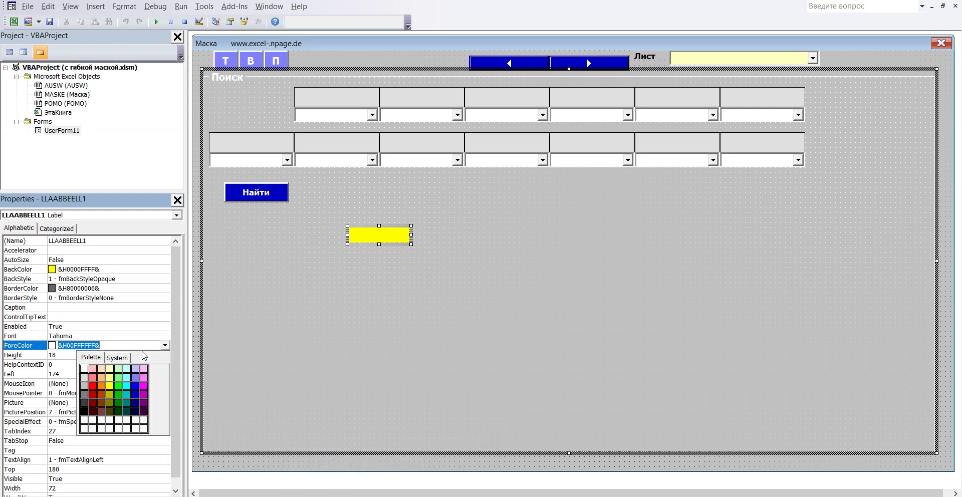
click(139, 395)
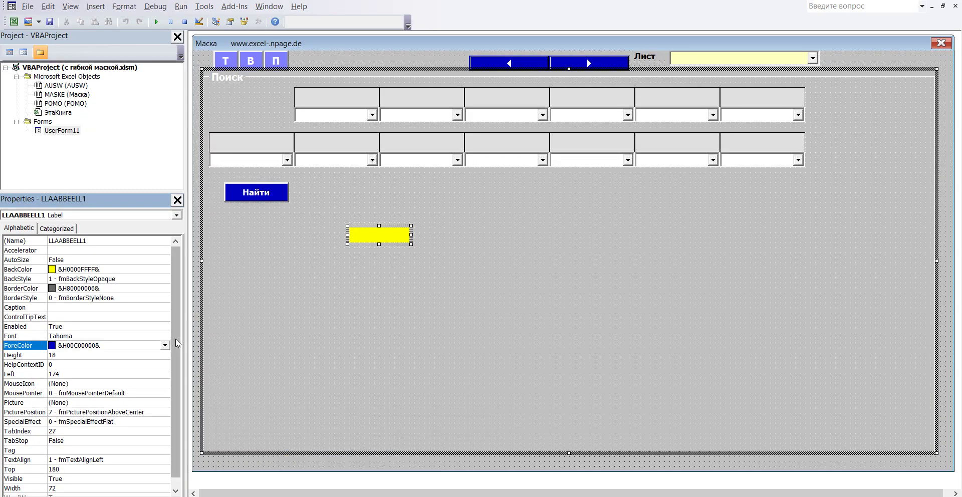
Keep Height at 18 and change the label's Left value from 174 to 110
scroll(168, 378, down, 1)
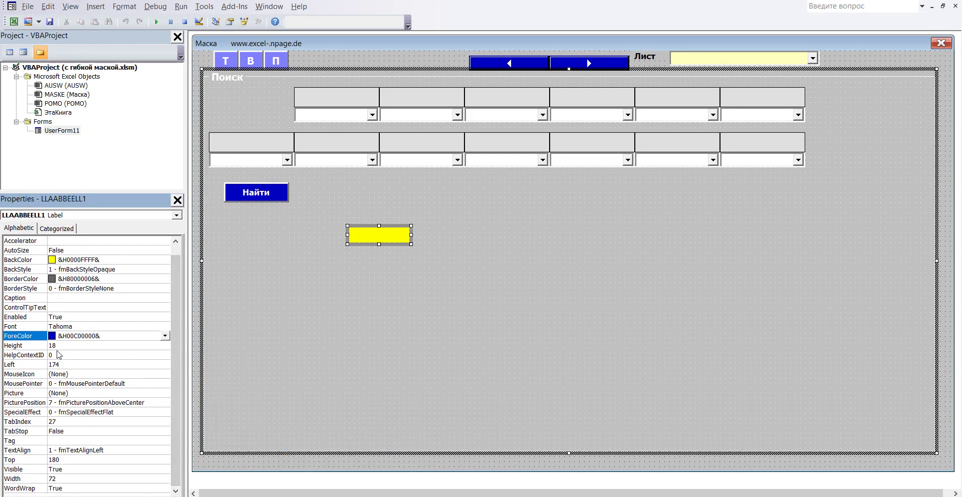
click(61, 345)
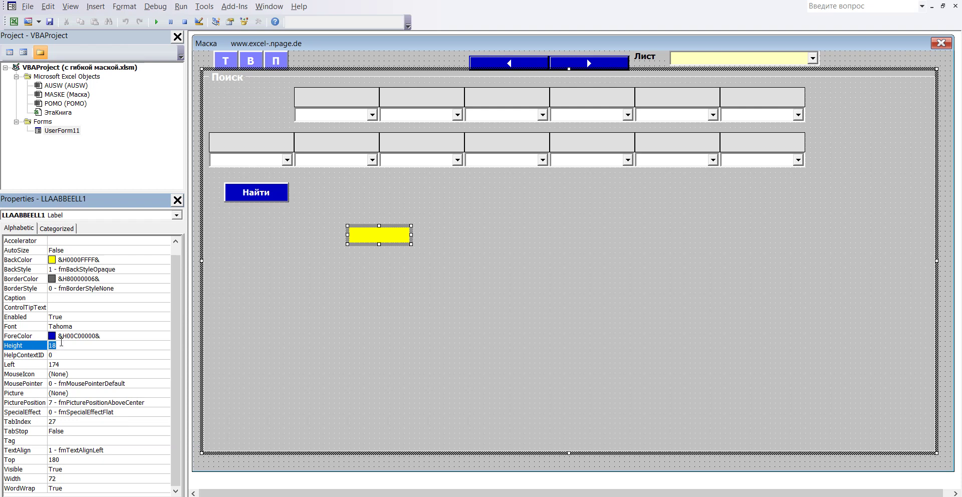
click(60, 345)
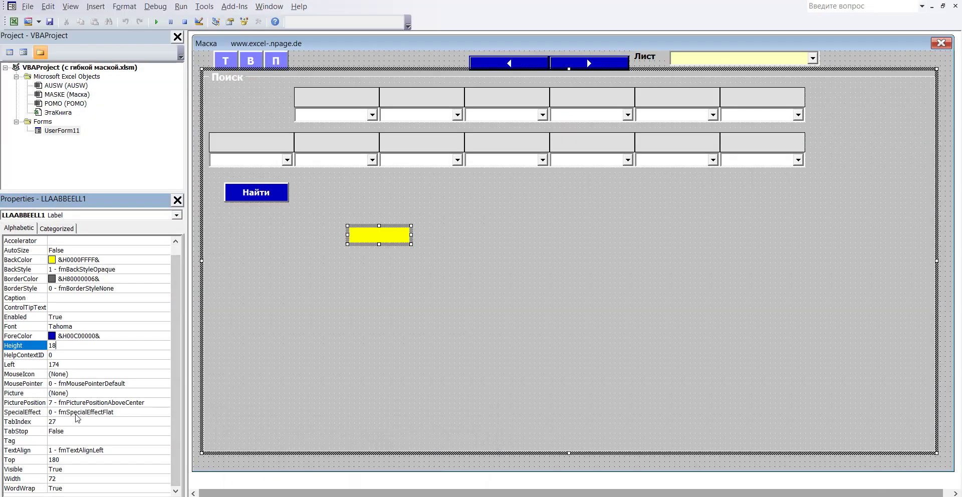
click(73, 364)
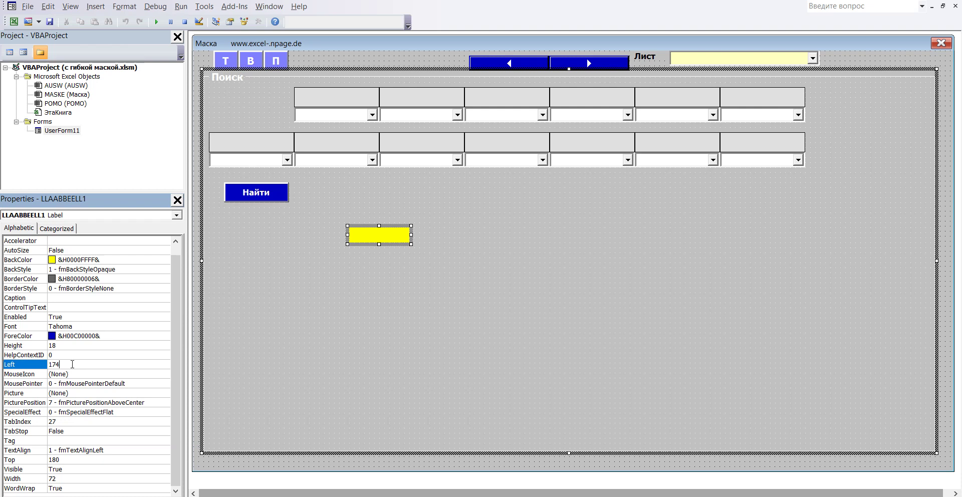
text(110)
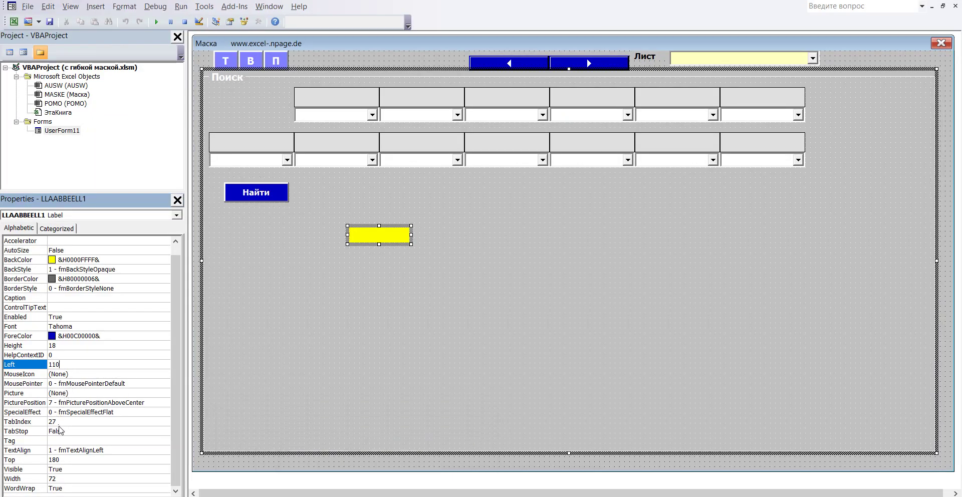
Apply Left 110 and set TextAlign to 2 - fmTextAlignCenter
click(141, 450)
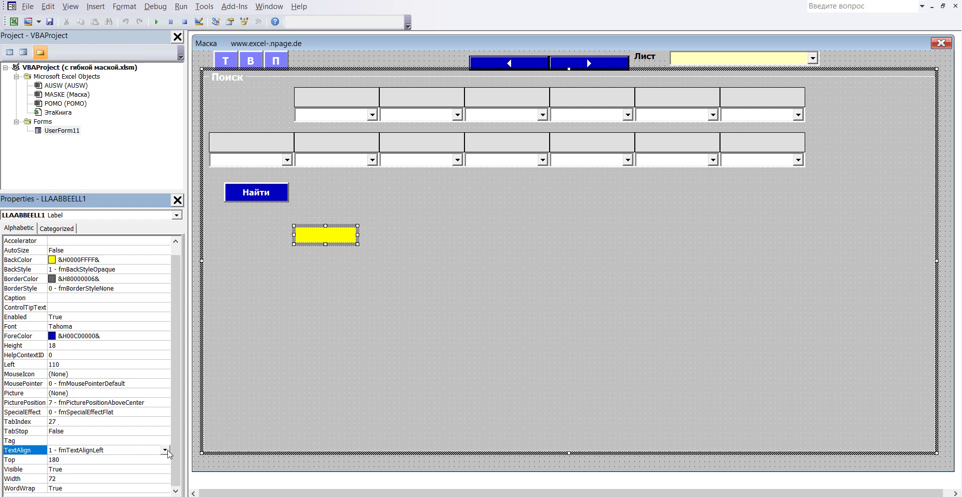
click(165, 450)
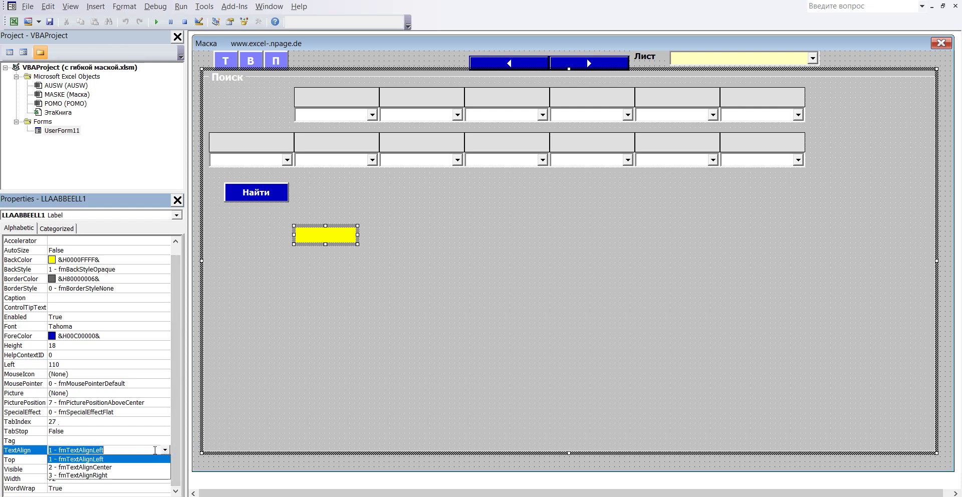
click(111, 469)
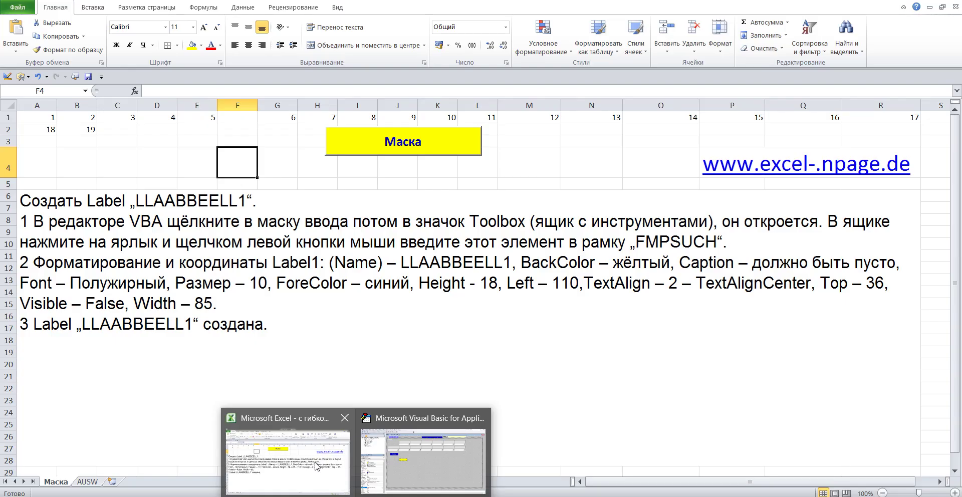
Change the label's Top from 180 to 36
key(alt+F11)
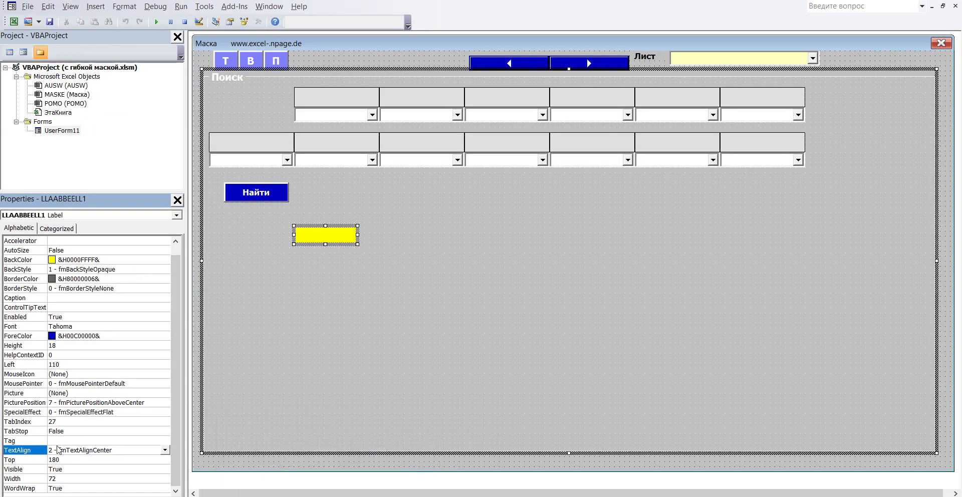
click(66, 460)
double_click(66, 459)
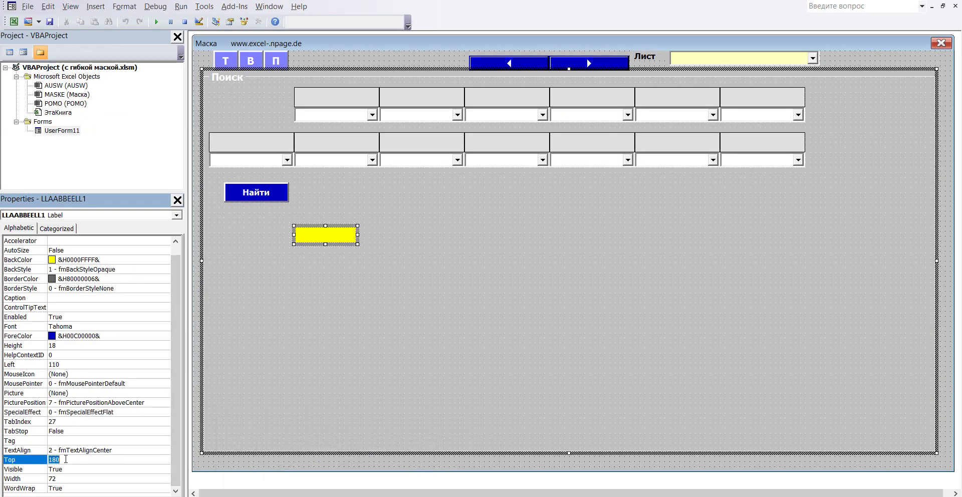
text(36)
key(Return)
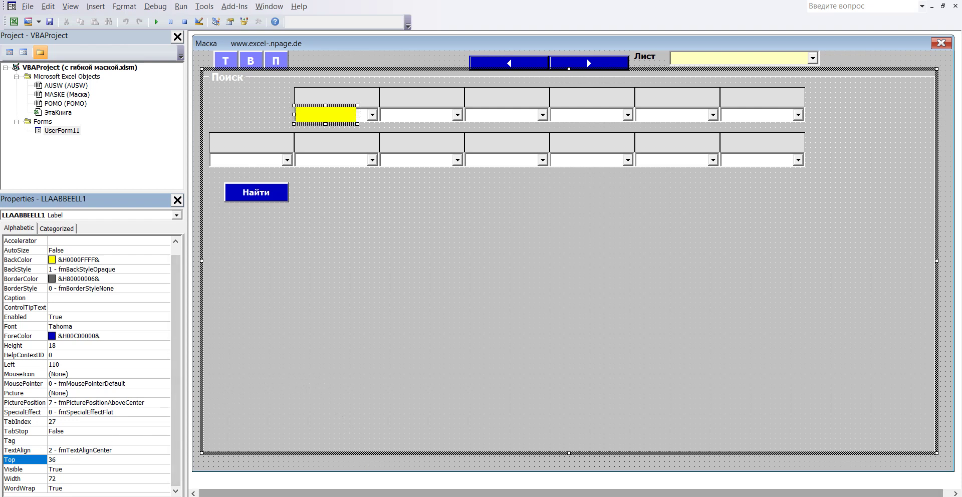
mouse_move(355, 496)
click(328, 476)
Set the label's Visible property to False
click(104, 472)
click(165, 470)
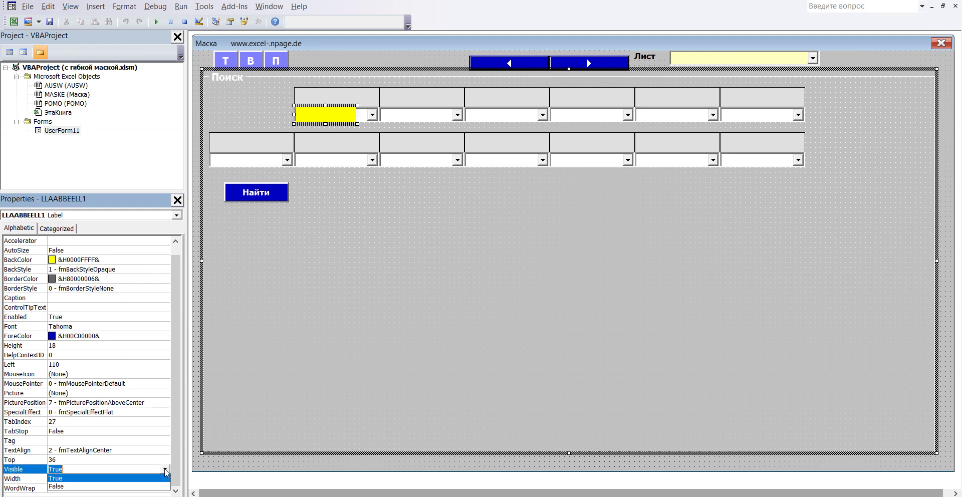
click(79, 486)
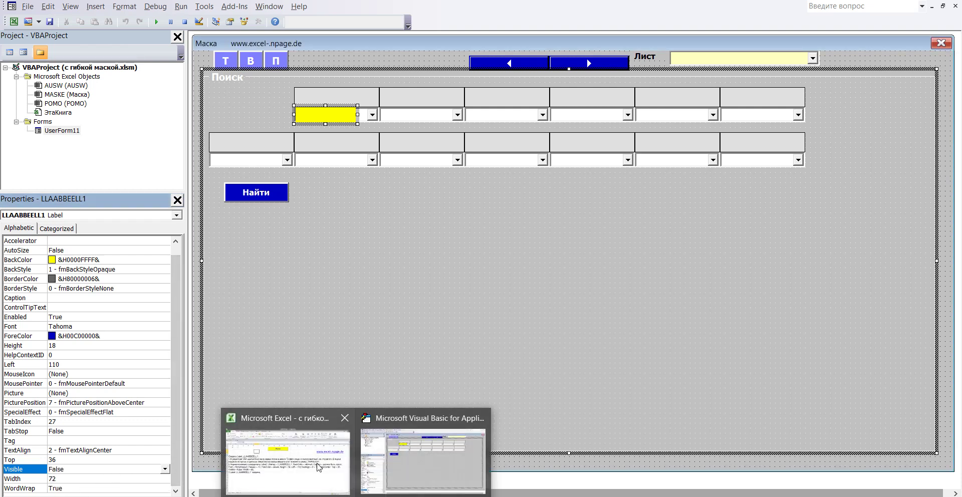
Set the label's Width to 85, then select the FMPSUCH frame
click(318, 466)
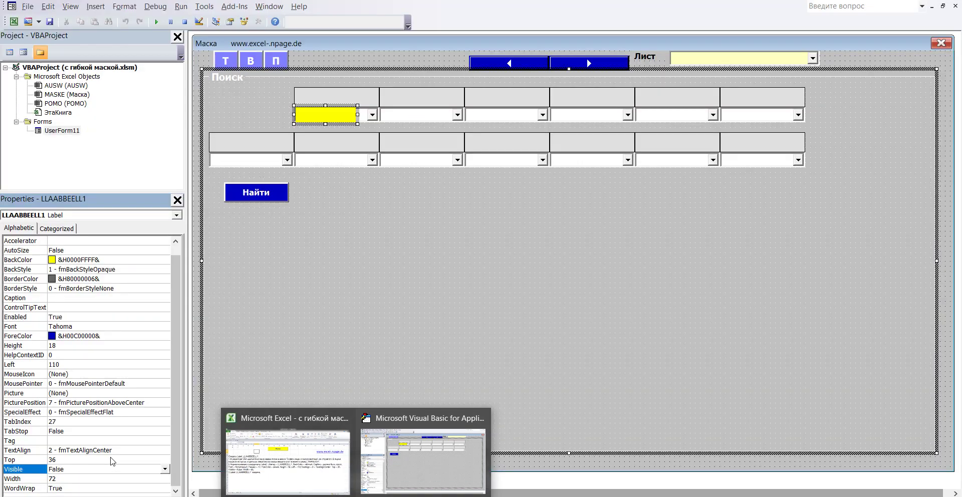
click(423, 461)
click(62, 480)
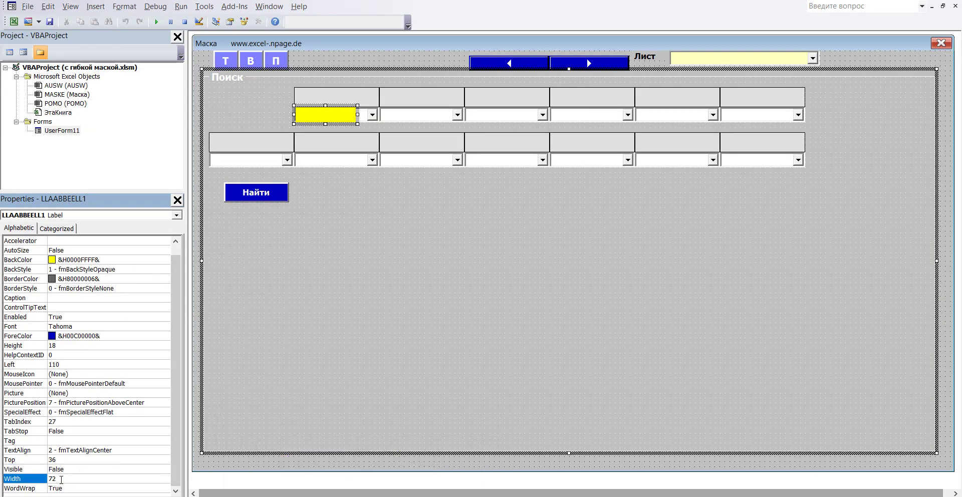
text(85)
click(168, 395)
click(312, 371)
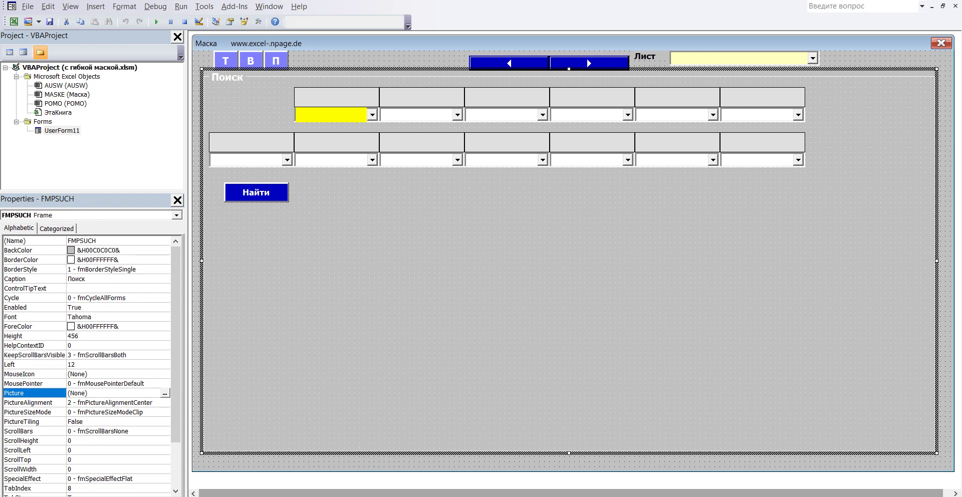
Highlight the A6 instruction line stating the label is created
mouse_move(356, 494)
click(324, 468)
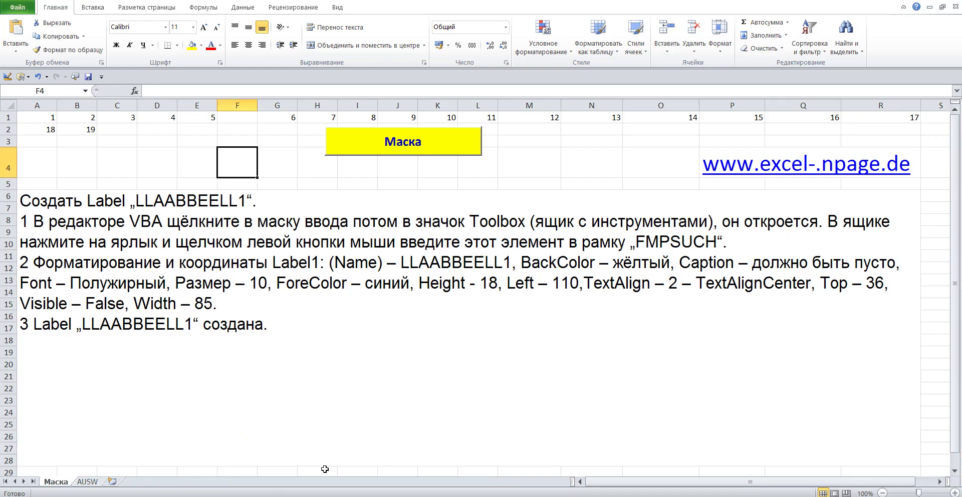
double_click(211, 331)
drag(289, 326, 20, 324)
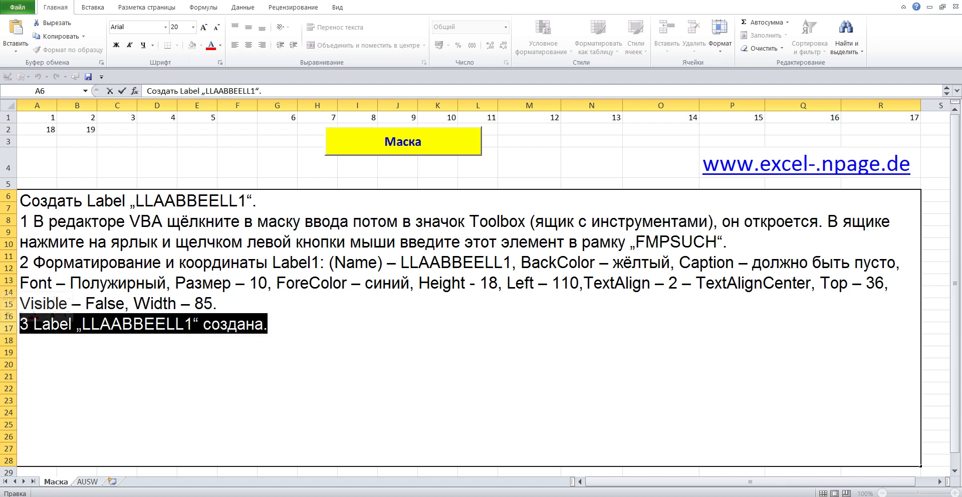
click(227, 160)
Run the Маска form from its yellow button, close it, and run it again
click(362, 140)
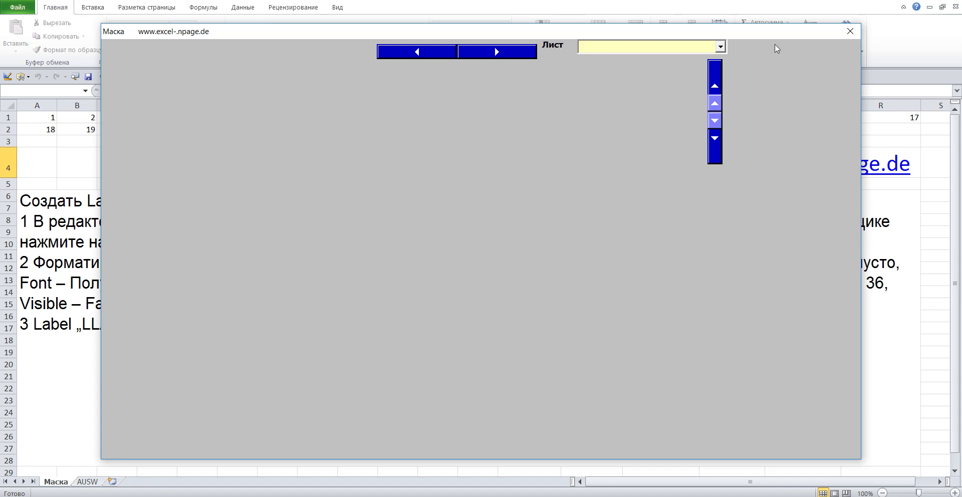
click(851, 32)
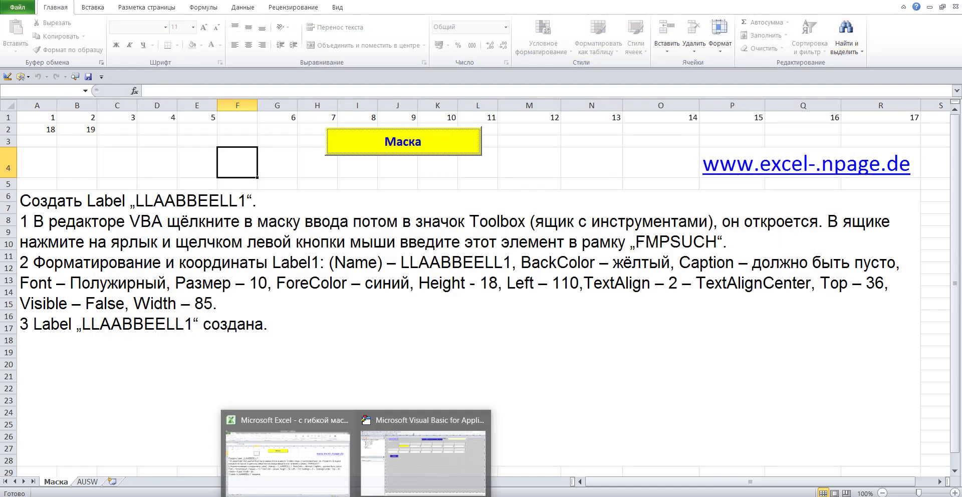
click(407, 460)
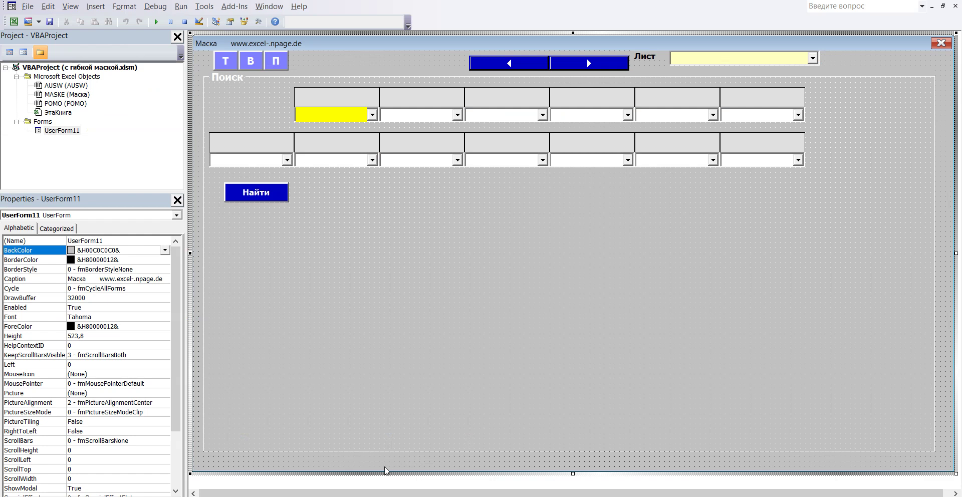
mouse_move(356, 496)
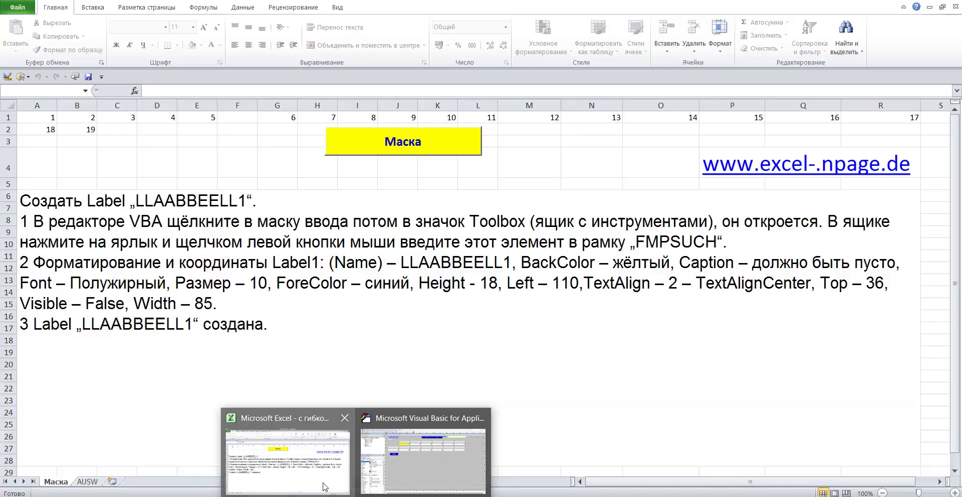
click(323, 453)
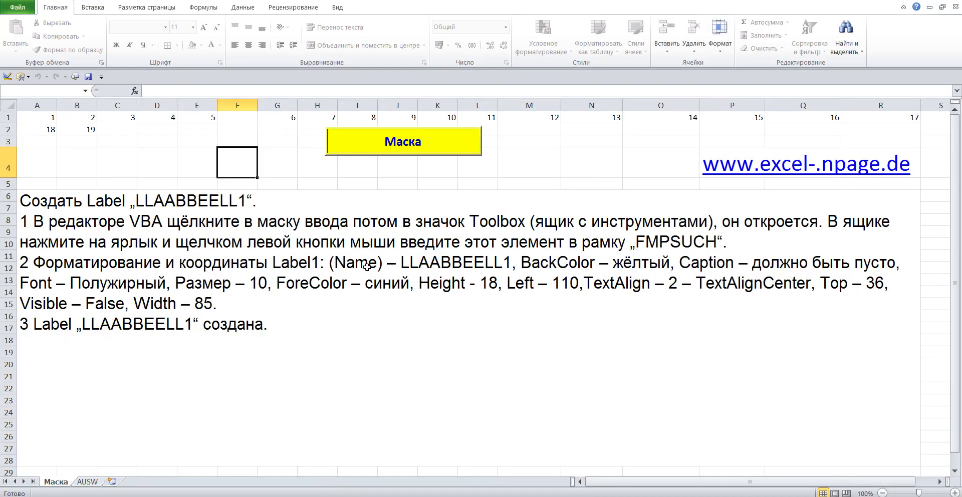
click(399, 141)
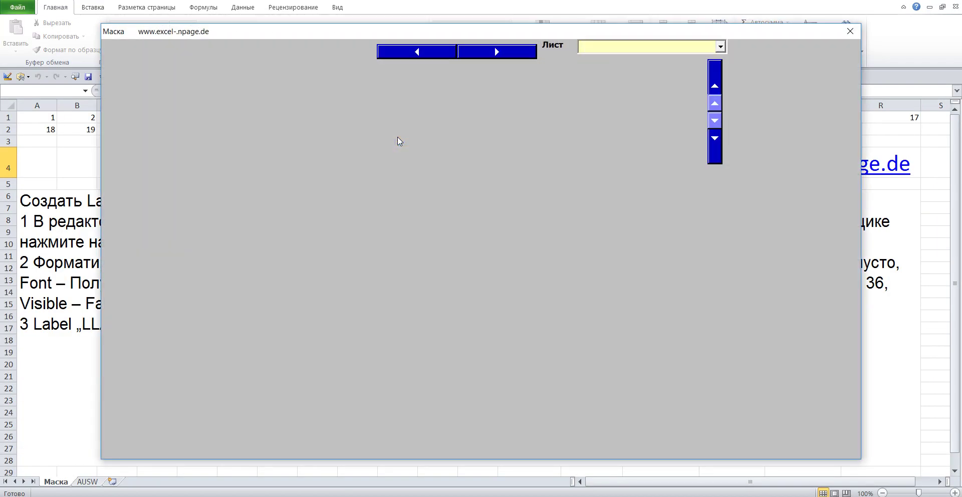